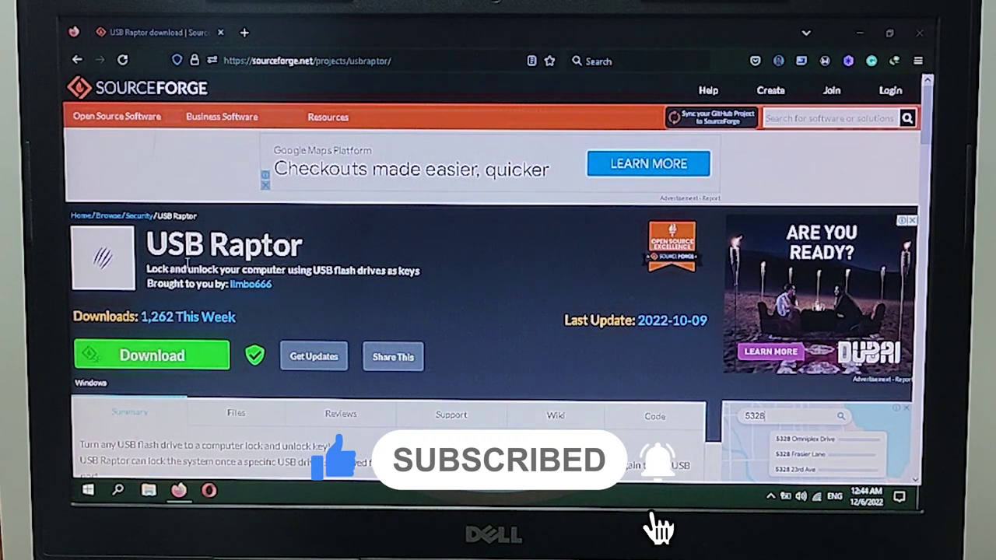
- Download USB_Raptor_01988_(Fig)_3.zip (12.83 MB) from SourceForge with IDM and open its Downloads folder
{"action": "left_click", "coordinate": [162, 362]}
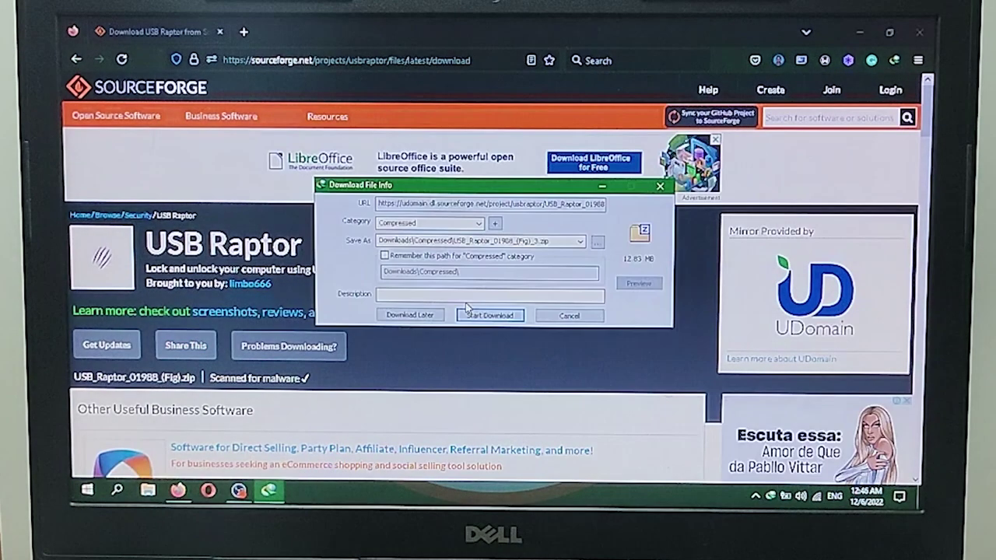
{"action": "left_click", "coordinate": [486, 315]}
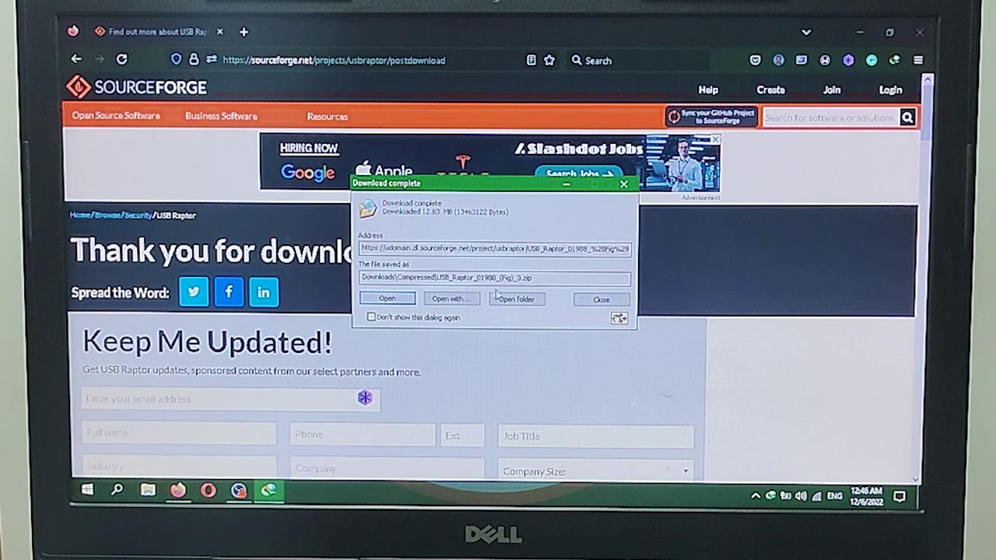
{"action": "left_click", "coordinate": [516, 300]}
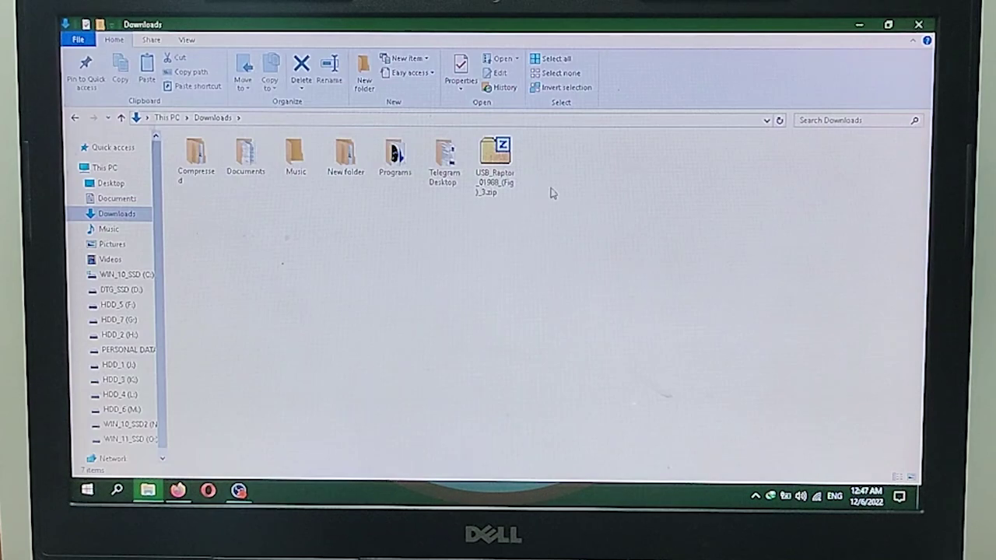
- Extract the zip with 7-Zip into a USB_Raptor_01988_(Fig)_3 folder
{"action": "left_click", "coordinate": [499, 158]}
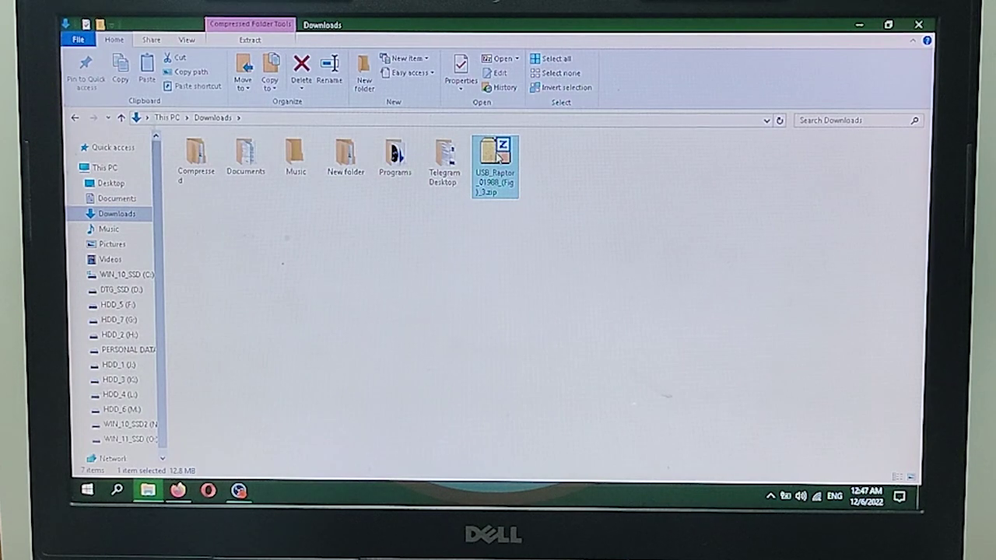
{"action": "right_click", "coordinate": [498, 158]}
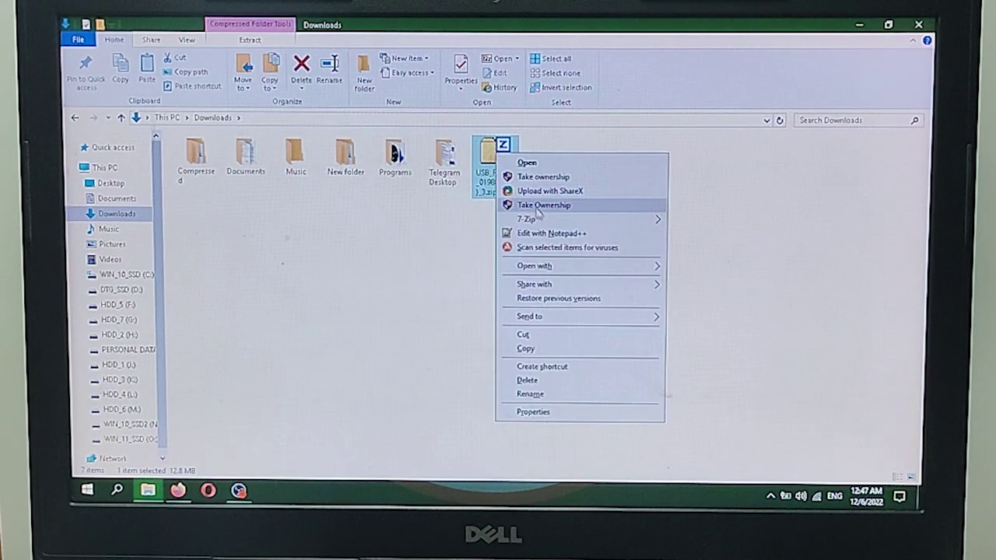
{"action": "mouse_move", "coordinate": [614, 228]}
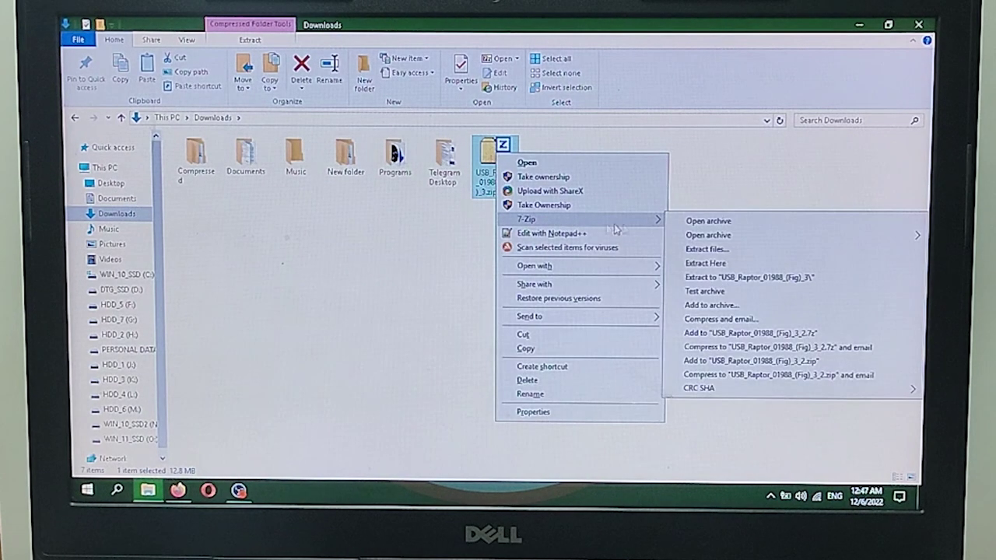
{"action": "left_click", "coordinate": [721, 278]}
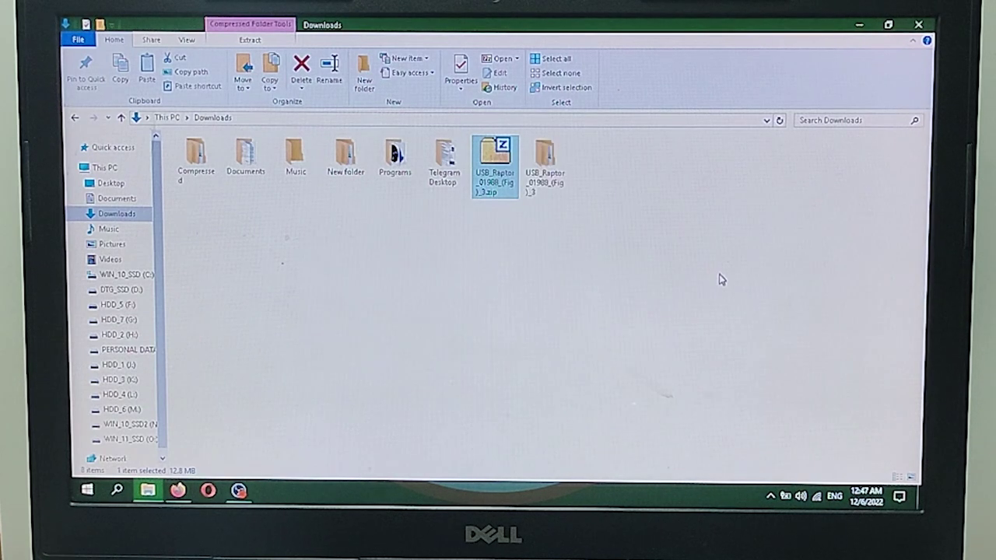
- Open the inner USB_Raptor_01988_(Fig) folder and select USB Raptor.exe
{"action": "double_click", "coordinate": [546, 160]}
{"action": "double_click", "coordinate": [237, 160]}
{"action": "left_click", "coordinate": [237, 226]}
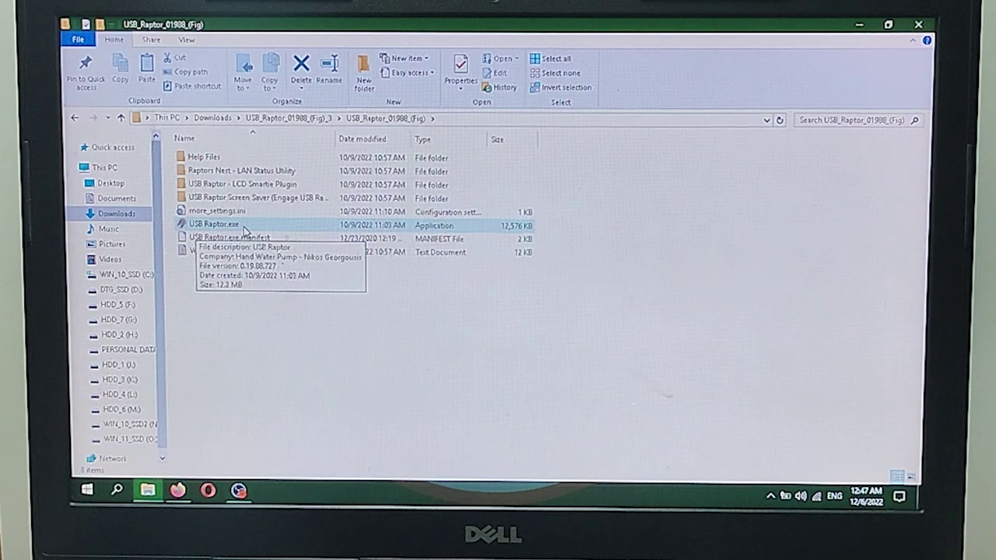
- With the USB stick plugged in, launch USB Raptor.exe to show its simple configuration window
{"action": "left_click", "coordinate": [274, 302]}
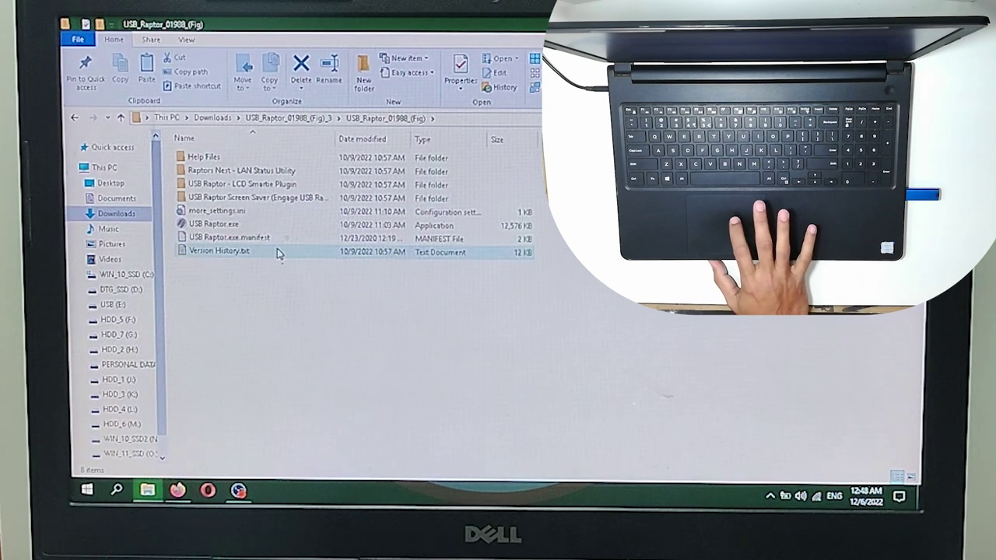
{"action": "double_click", "coordinate": [228, 224]}
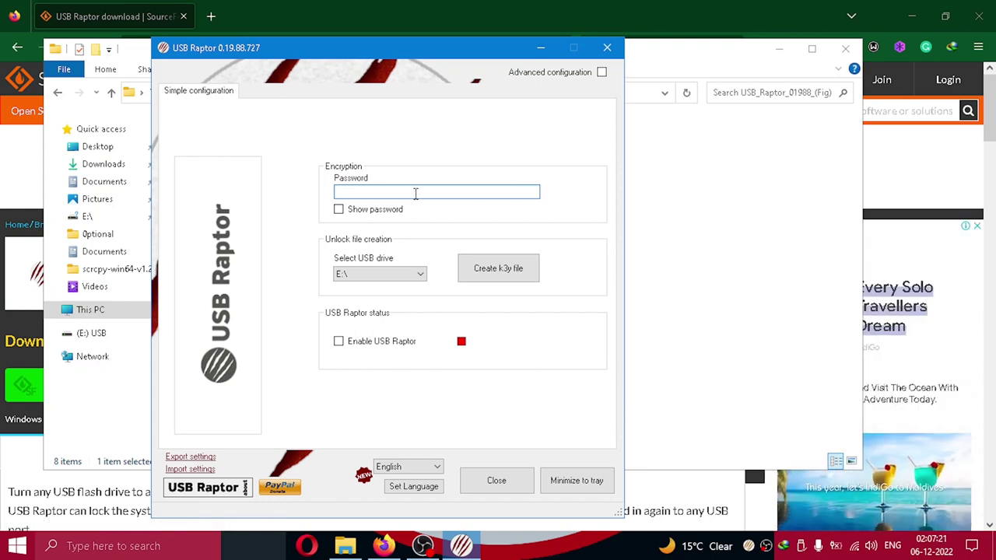
- Enter an encryption password, show it in plain text, and create the k3y unlock file on drive E:\
{"action": "type", "text": "1234"}
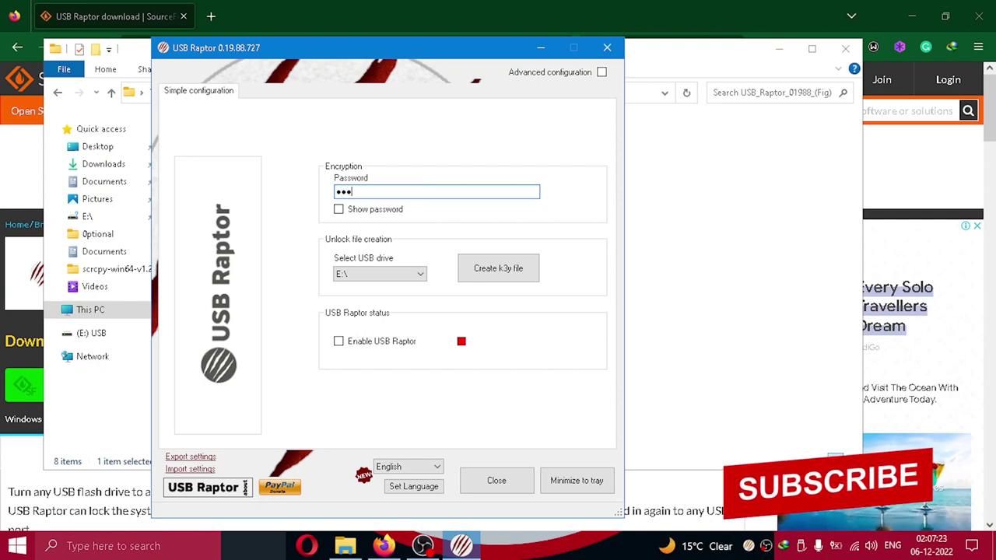
{"action": "type", "text": "5"}
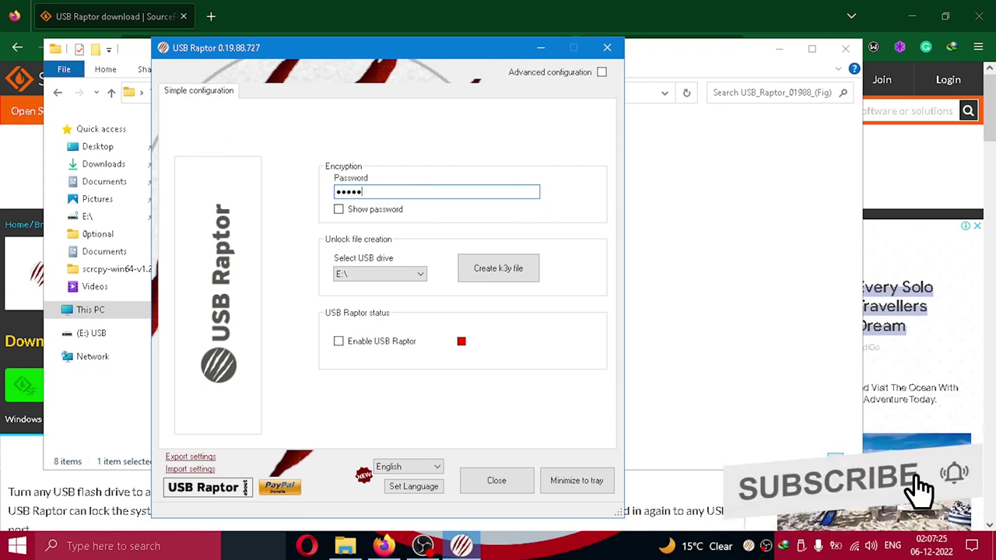
{"action": "left_click", "coordinate": [339, 212]}
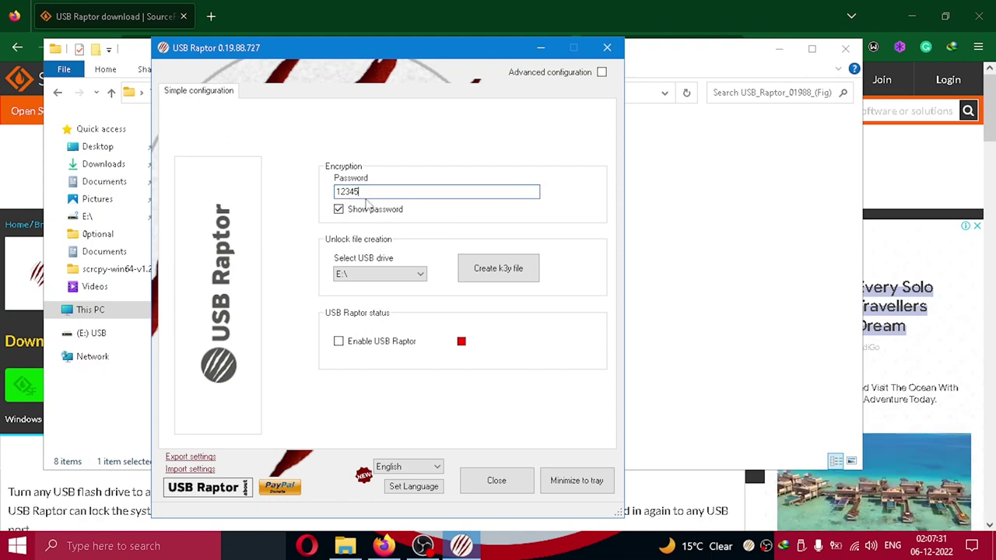
{"action": "left_click", "coordinate": [385, 274]}
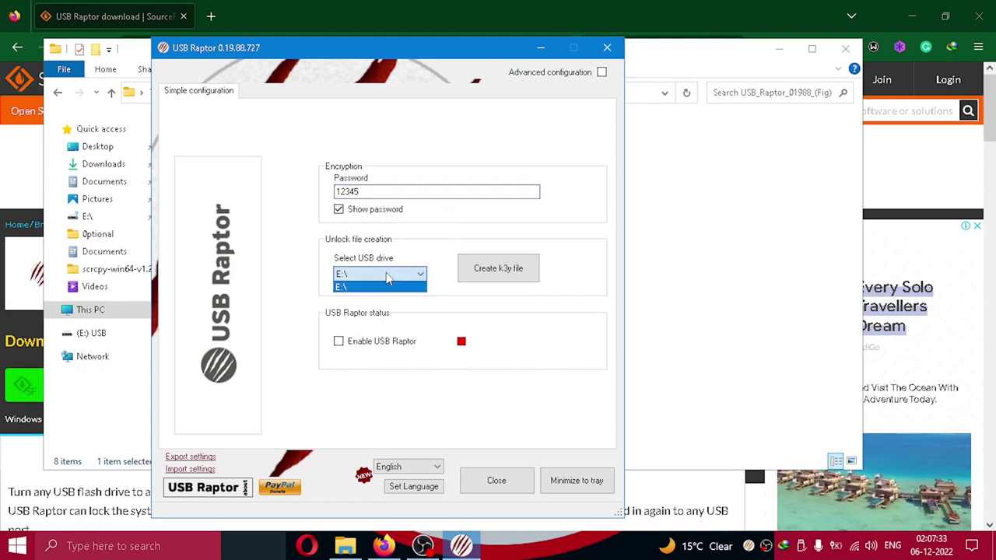
{"action": "left_click", "coordinate": [386, 273]}
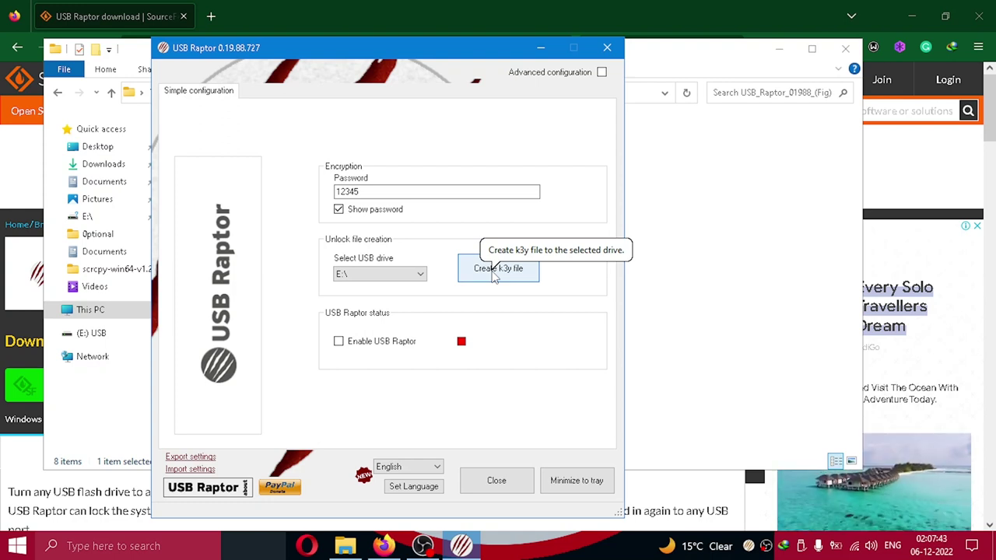
{"action": "left_click", "coordinate": [493, 274]}
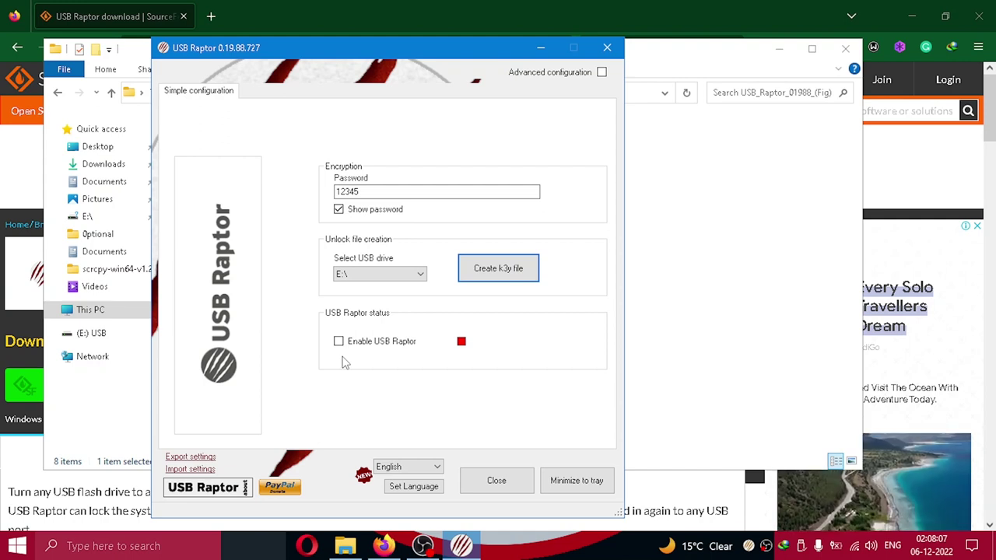
{"action": "left_click", "coordinate": [514, 273]}
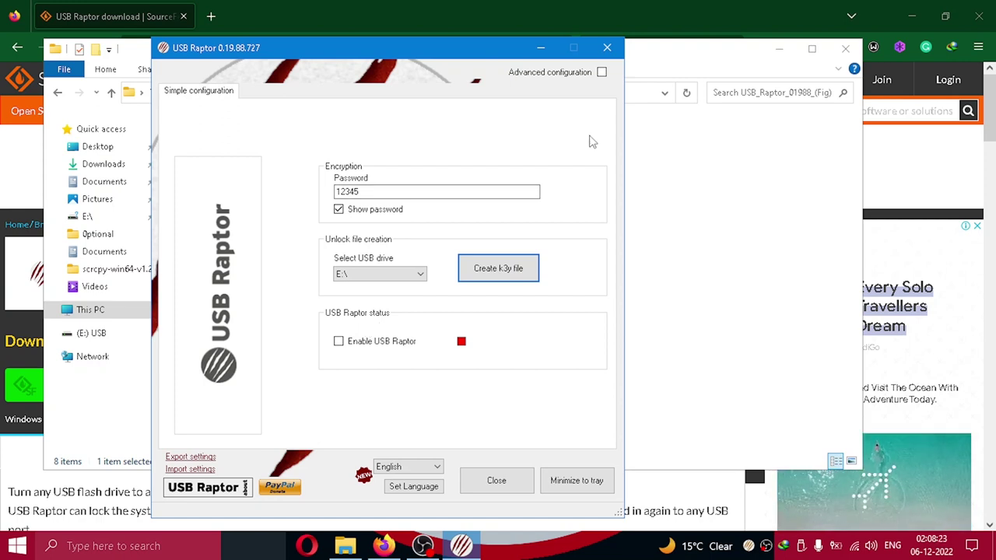
- Enable advanced configuration and set USB Raptor to run at Windows startup and start in the system tray
{"action": "left_click", "coordinate": [601, 72]}
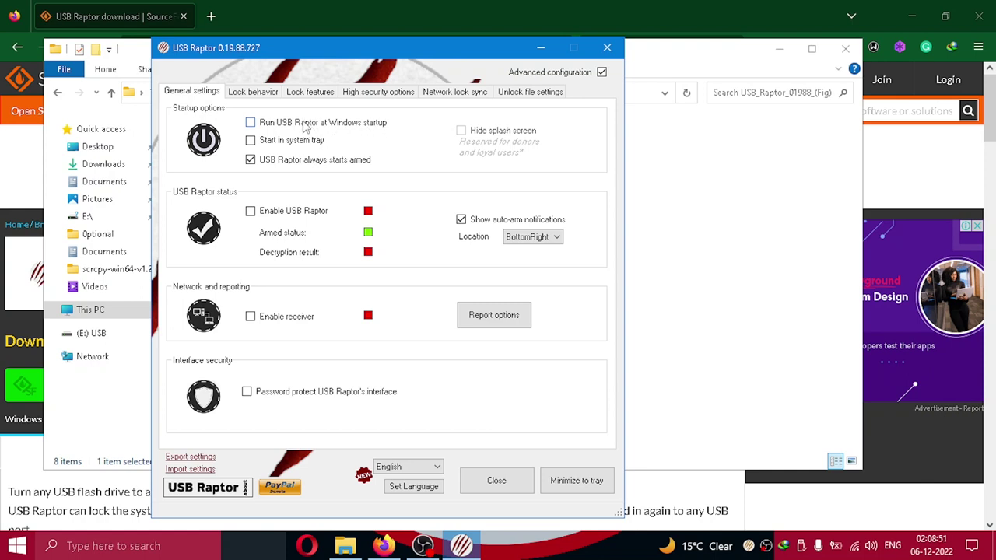
{"action": "left_click", "coordinate": [250, 123]}
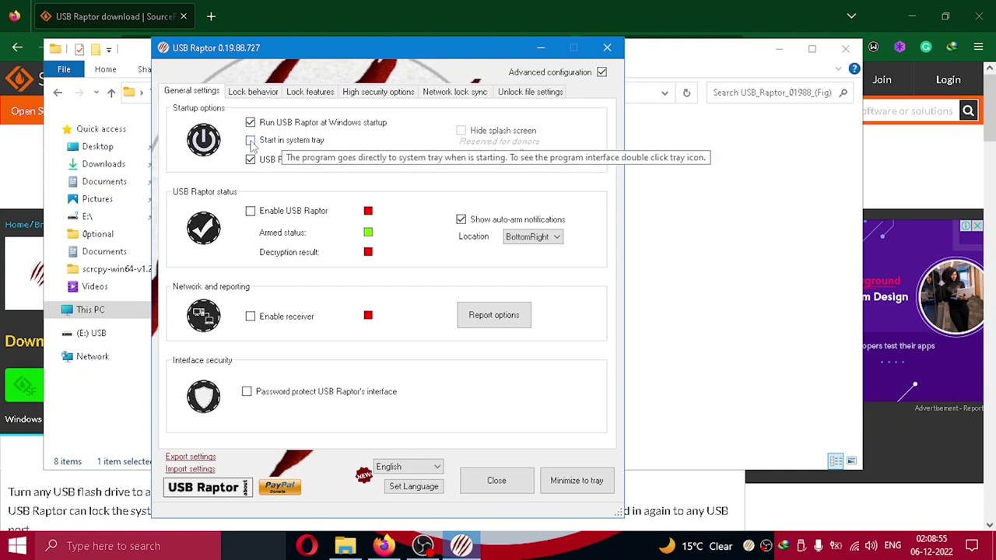
{"action": "left_click", "coordinate": [250, 140]}
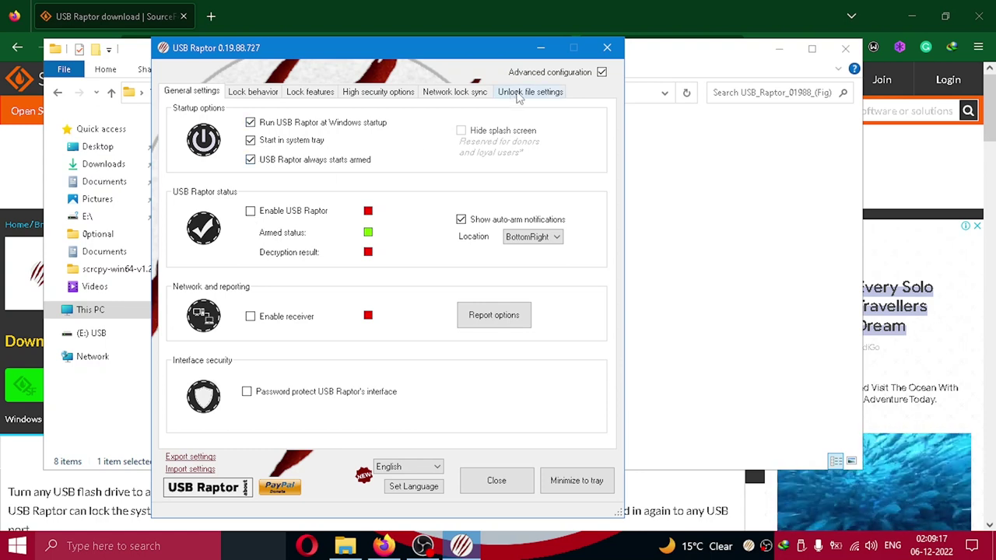
- Switch to the Unlock file settings to review the password and E:\ key drive
{"action": "left_click", "coordinate": [520, 98]}
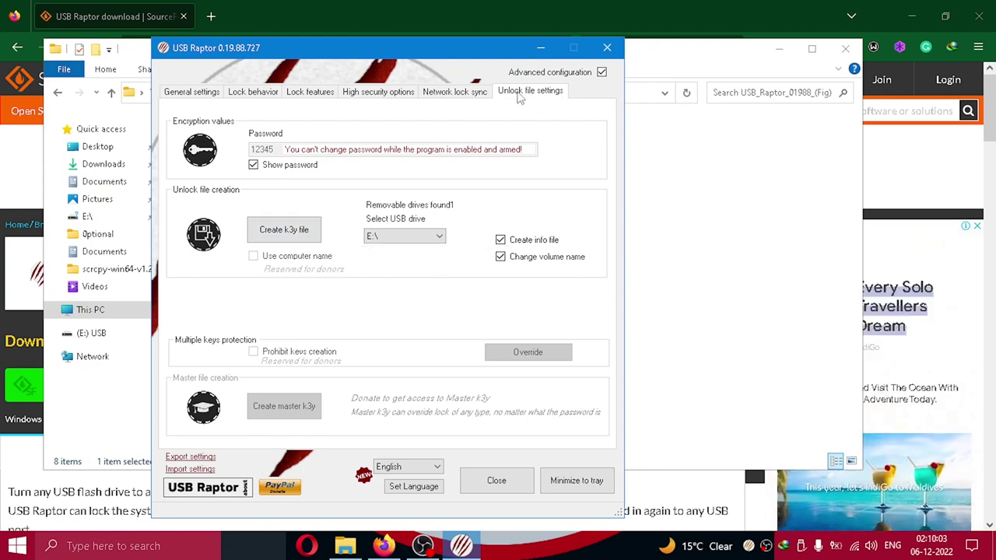
- Review the lock, high security, network sync and unlock file settings, then return to General settings
{"action": "left_click", "coordinate": [196, 94]}
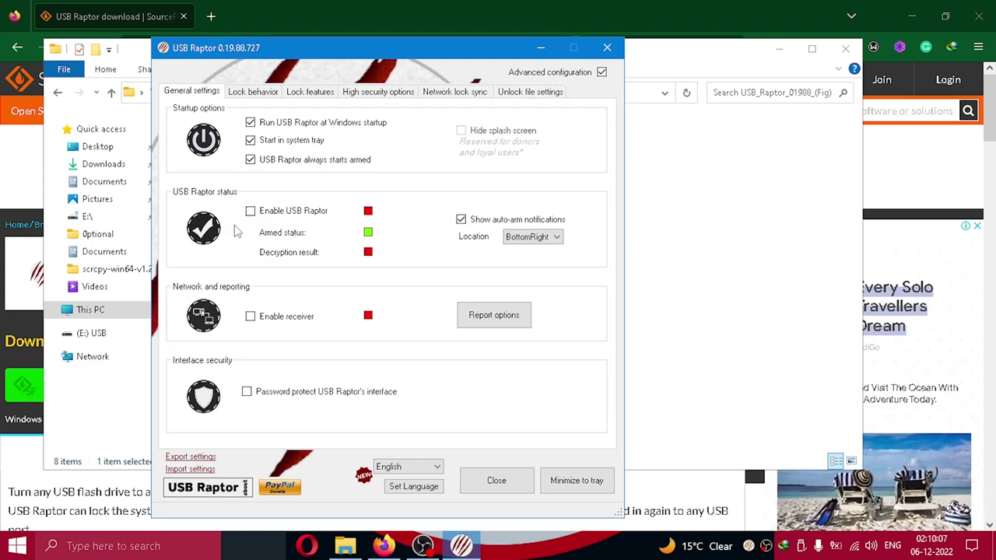
{"action": "left_click", "coordinate": [254, 93]}
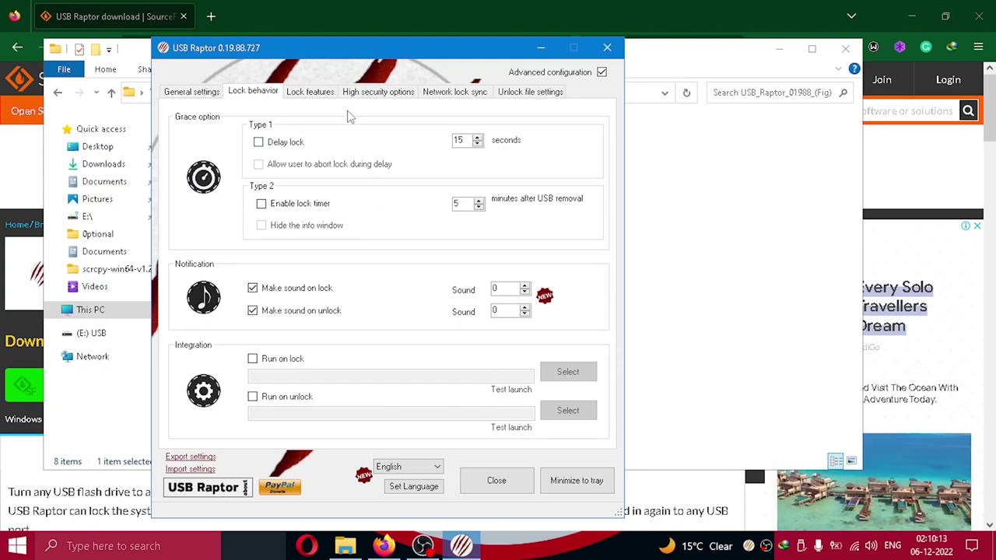
{"action": "left_click", "coordinate": [308, 93]}
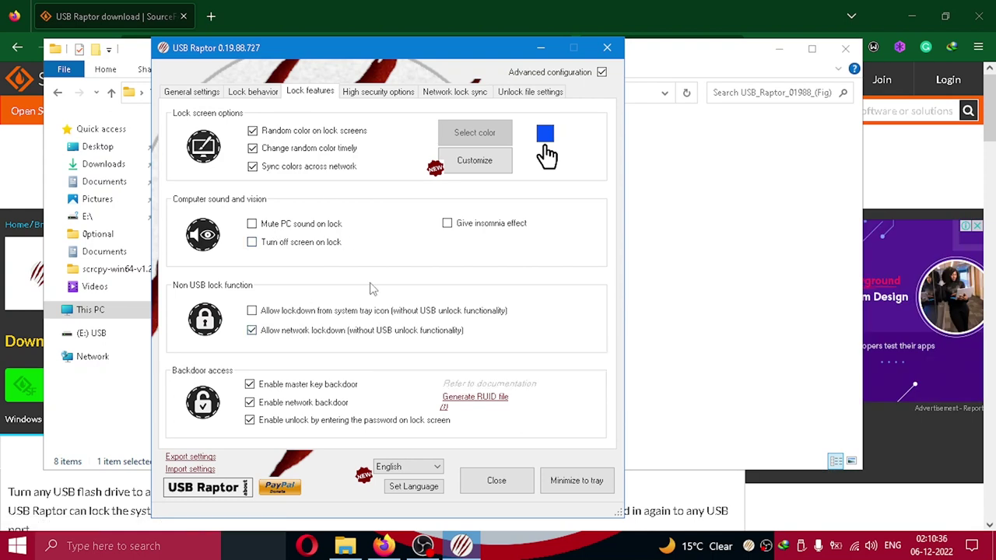
{"action": "left_click", "coordinate": [384, 96]}
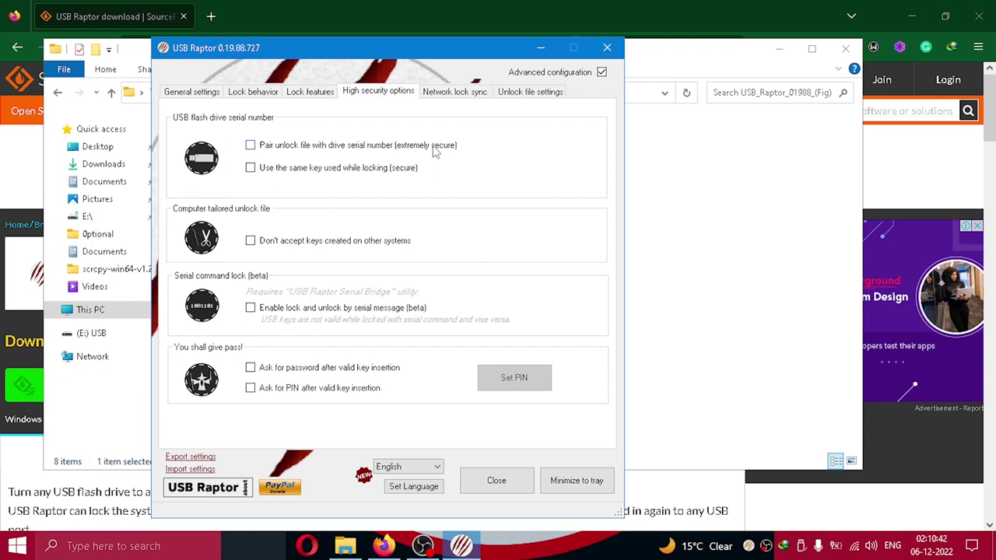
{"action": "left_click", "coordinate": [457, 93]}
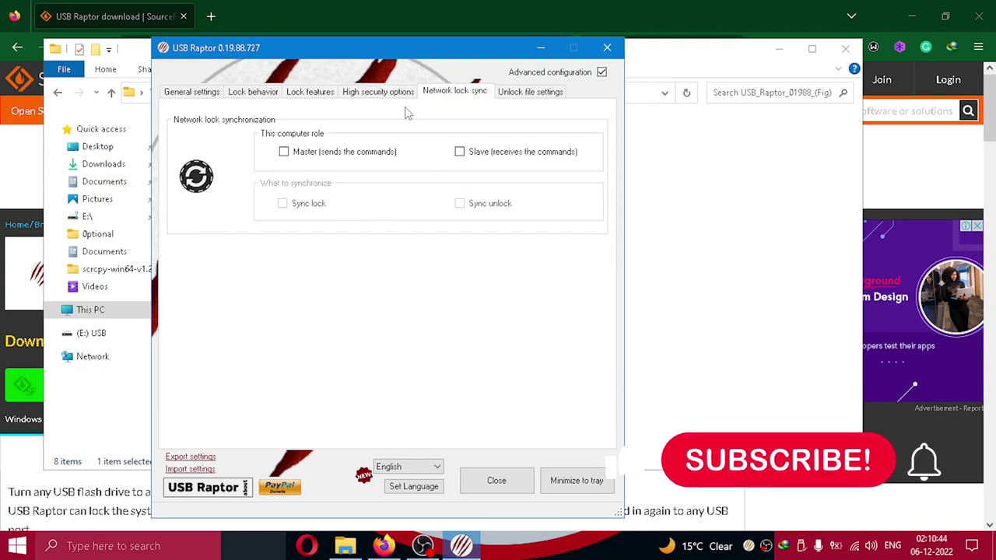
{"action": "left_click", "coordinate": [526, 93]}
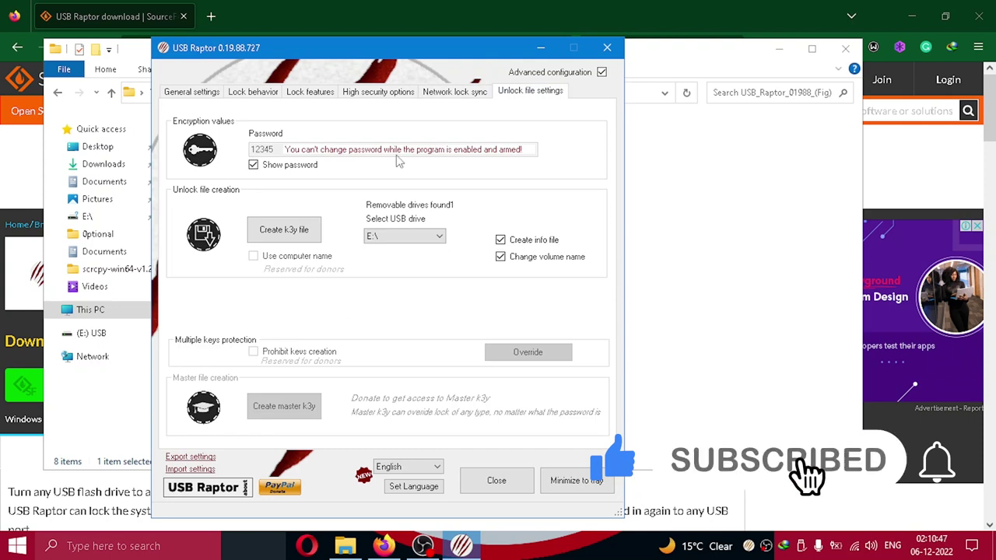
{"action": "left_click", "coordinate": [201, 96]}
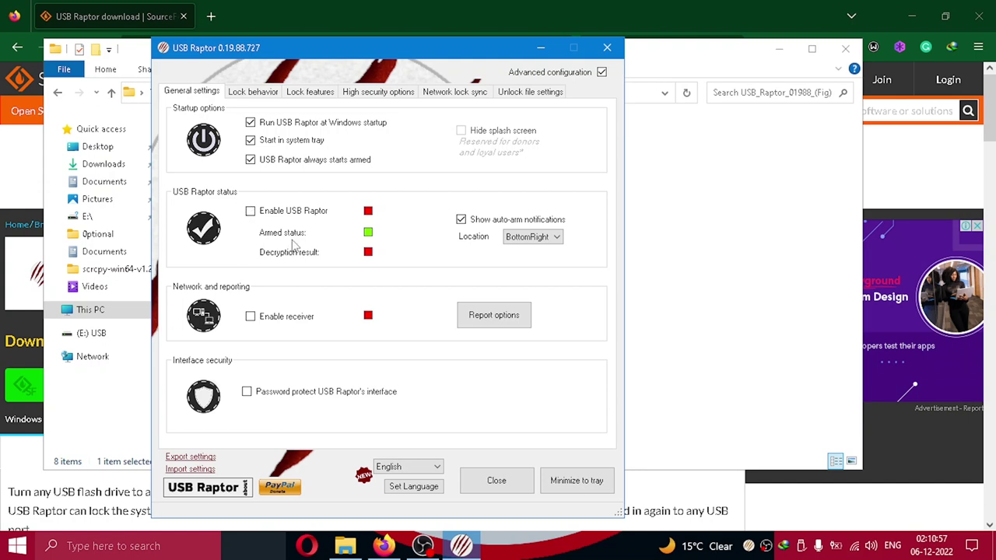
- Bring the File Explorer window with the USB_Raptor_01988_(Fig) folder in front of USB Raptor
{"action": "mouse_move", "coordinate": [263, 174]}
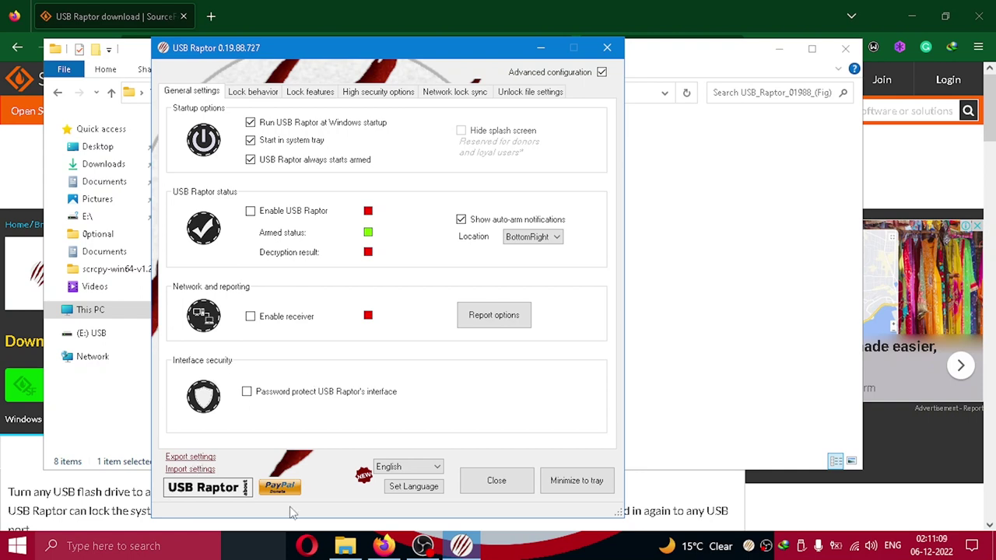
{"action": "left_click", "coordinate": [342, 549]}
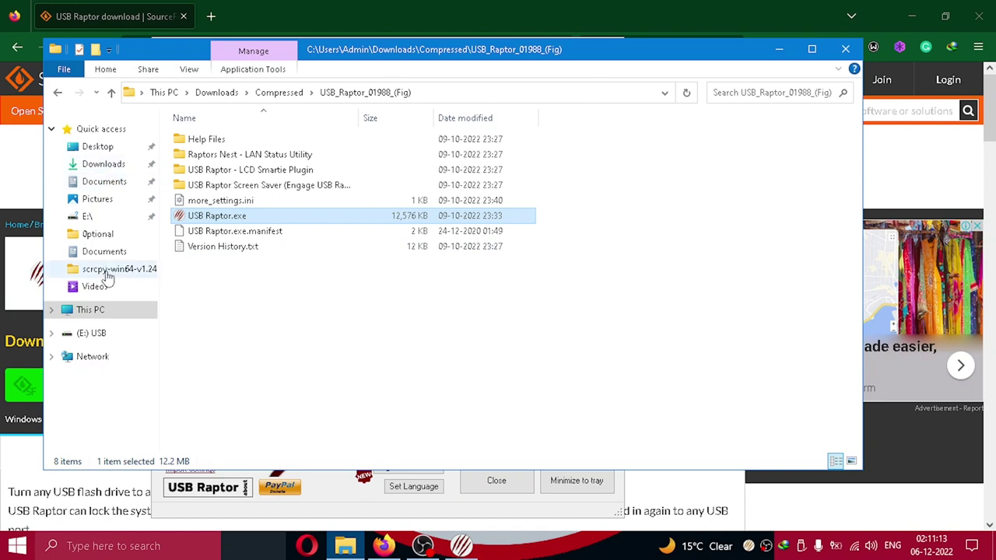
- View the E: USB_RAPTOR drive's files, including unlock.k3y and autorun.inf, then minimize File Explorer
{"action": "left_click", "coordinate": [100, 311]}
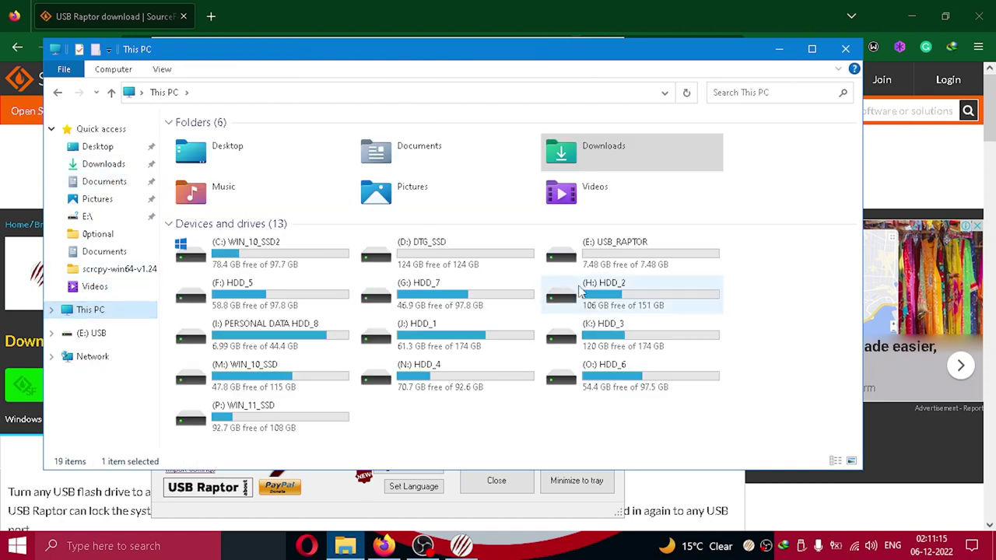
{"action": "double_click", "coordinate": [638, 265]}
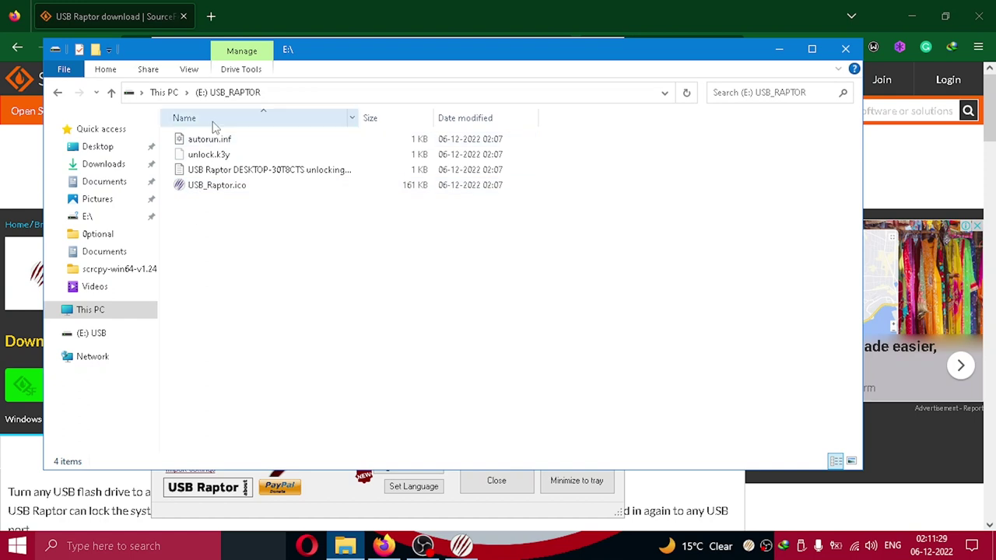
{"action": "left_click", "coordinate": [778, 49]}
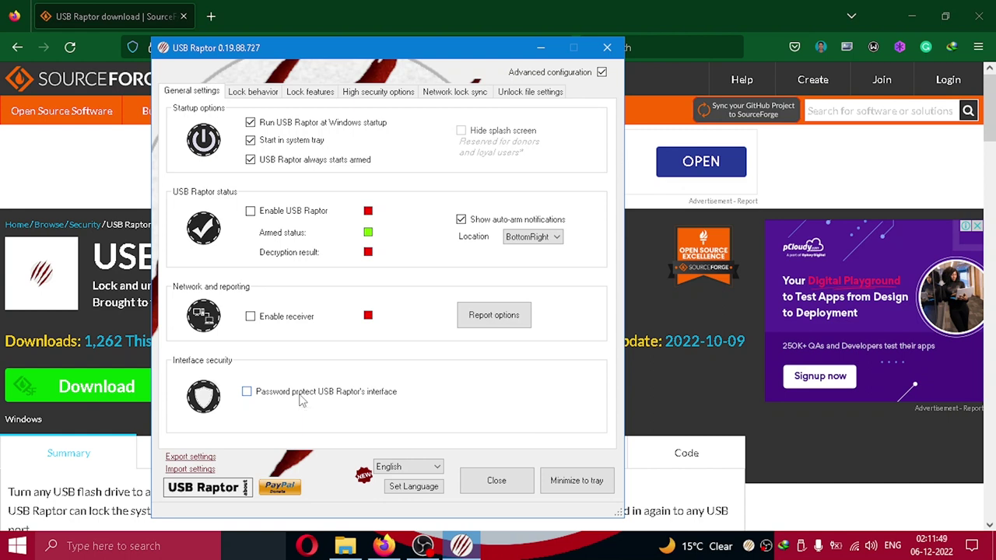
{"action": "left_click", "coordinate": [530, 93]}
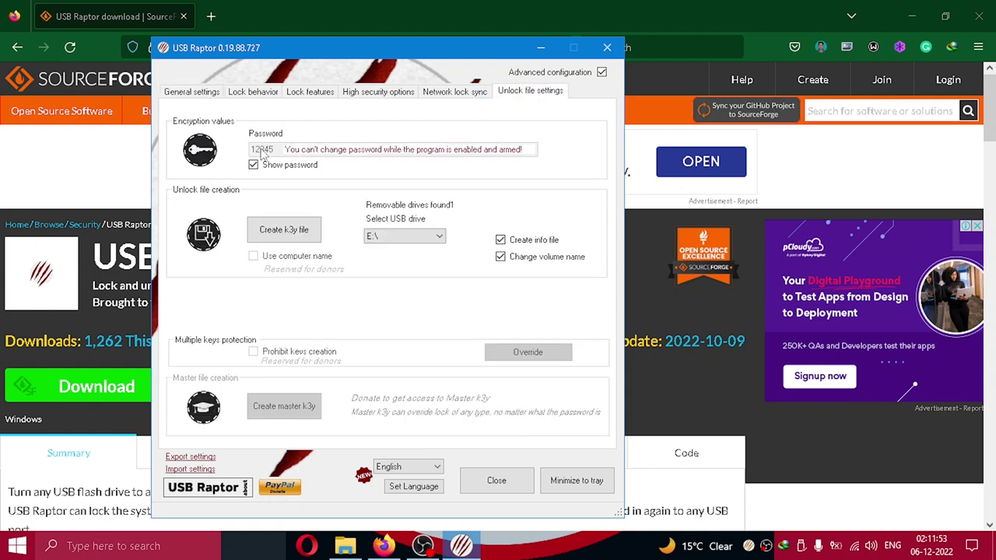
{"action": "left_click", "coordinate": [197, 93]}
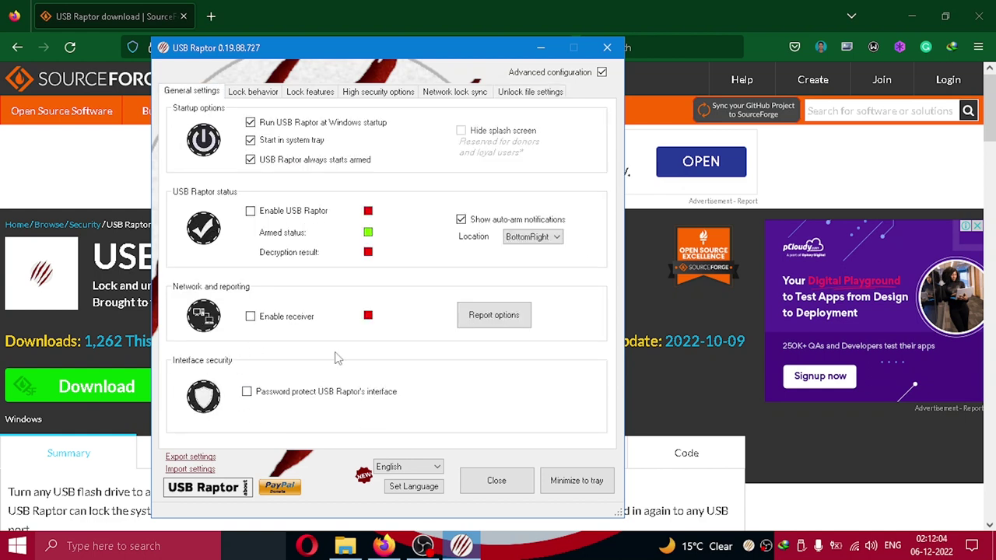
{"action": "left_click", "coordinate": [246, 392]}
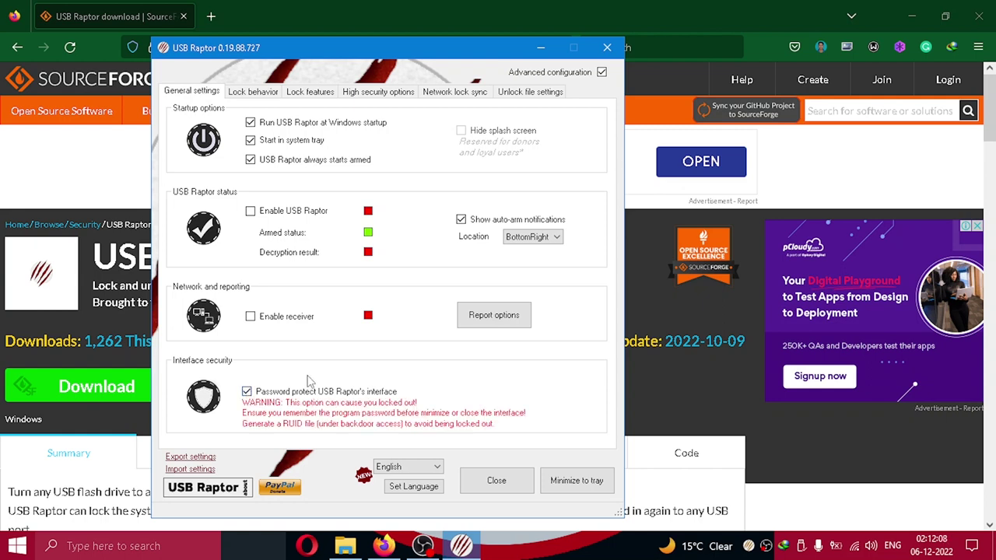
{"action": "left_click", "coordinate": [246, 392]}
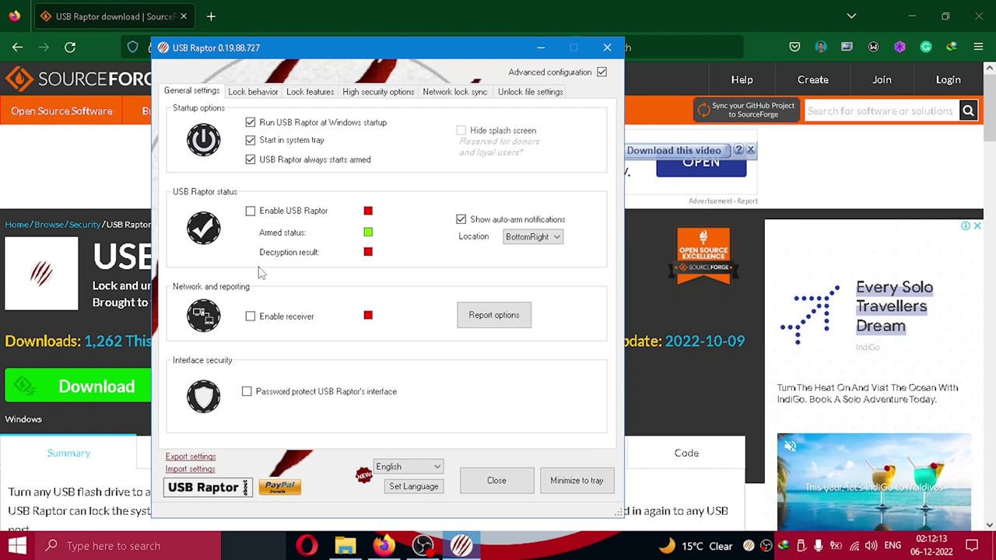
- Enable and arm USB Raptor, minimize it to the system tray, and close Firefox
{"action": "left_click", "coordinate": [250, 212]}
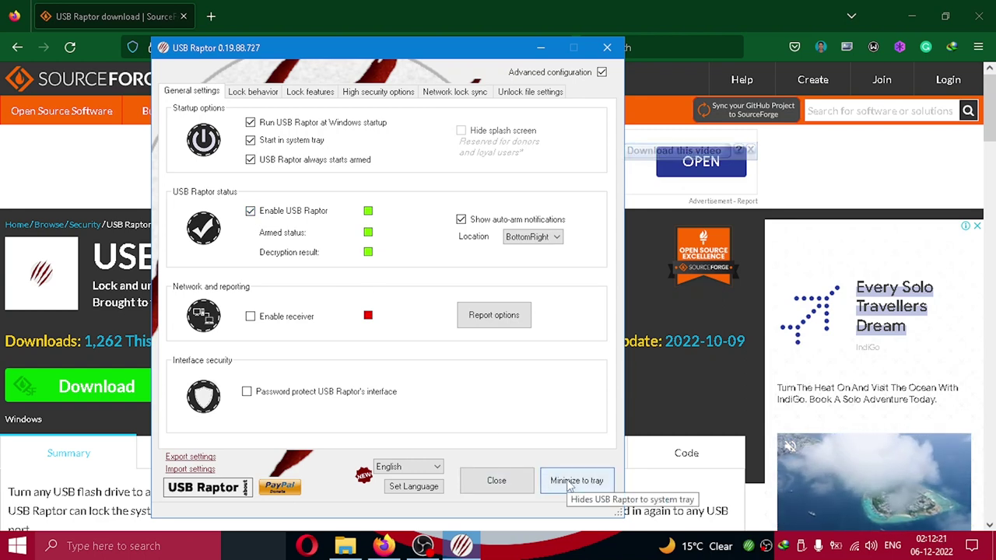
{"action": "left_click", "coordinate": [568, 481]}
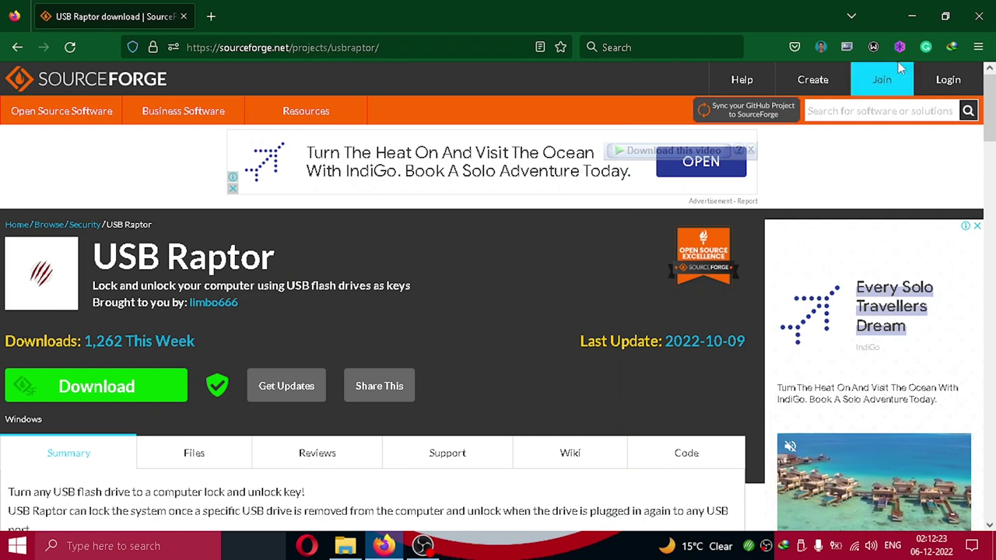
{"action": "left_click", "coordinate": [971, 20]}
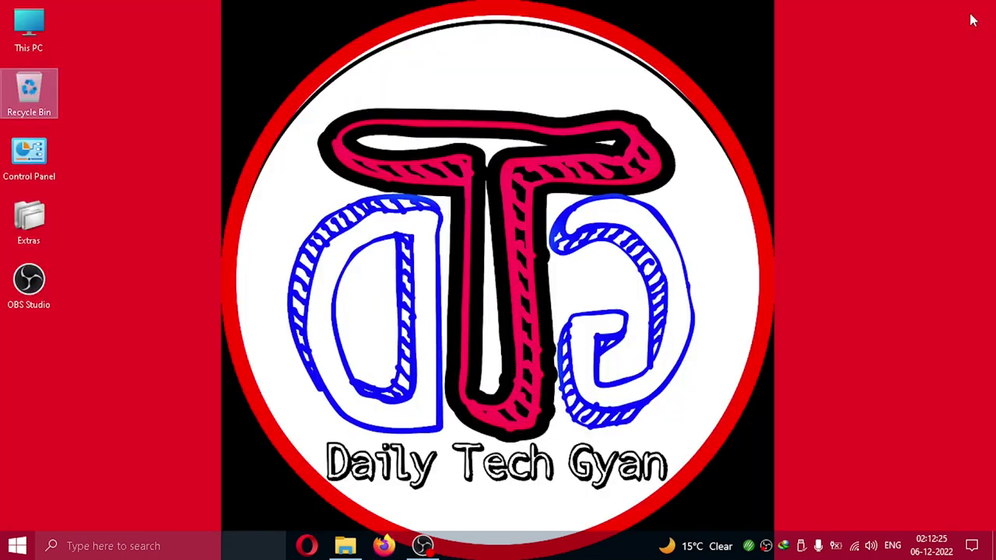
- Check the USB_RAPTOR drive's files, including unlock.k3y, close Explorer, and bring back USB Raptor's settings
{"action": "left_click", "coordinate": [346, 546]}
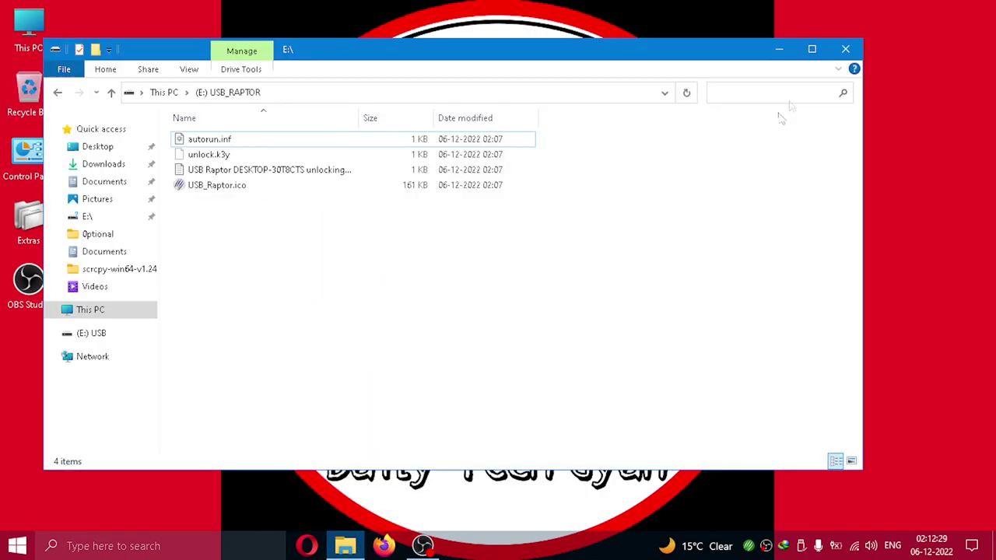
{"action": "left_click", "coordinate": [846, 50]}
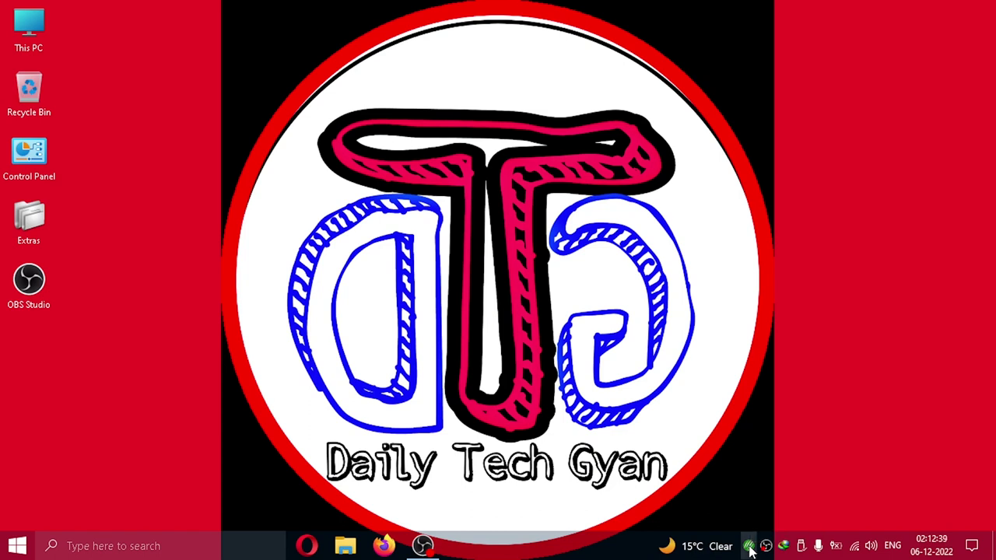
{"action": "double_click", "coordinate": [748, 546]}
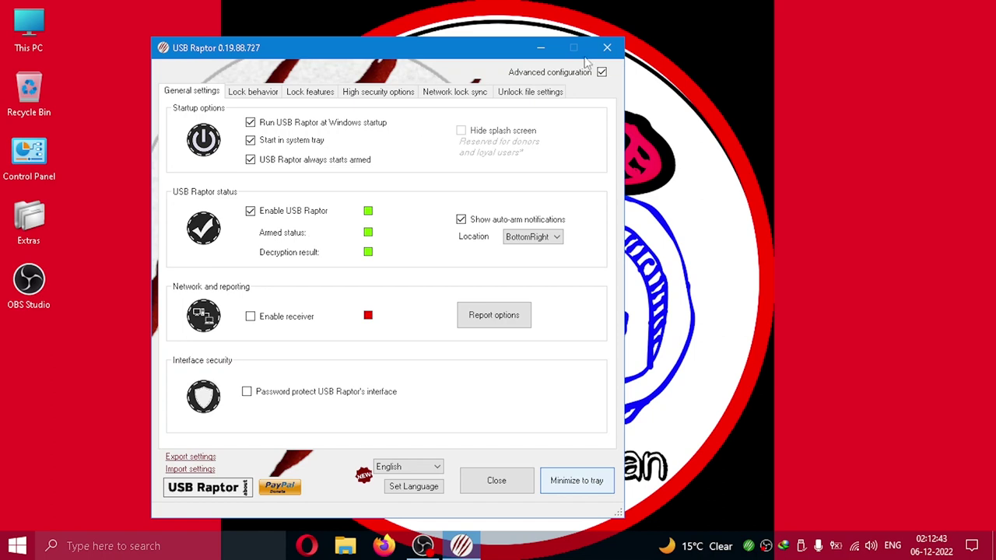
- Minimize USB Raptor to the tray so removing the USB drive locks the PC
{"action": "left_click", "coordinate": [606, 49]}
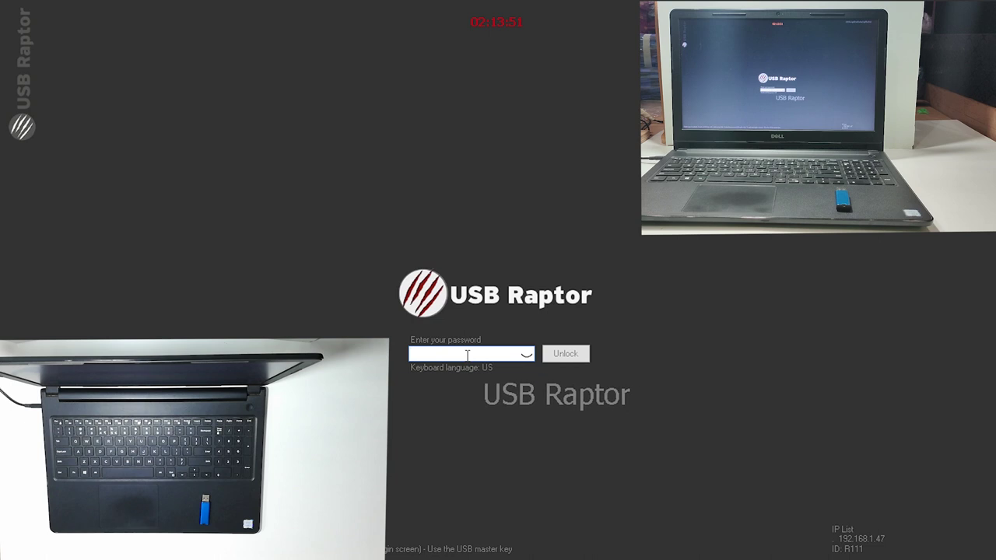
- Enter the USB Raptor password on the lock screen and unlock the computer
{"action": "type", "text": "12345"}
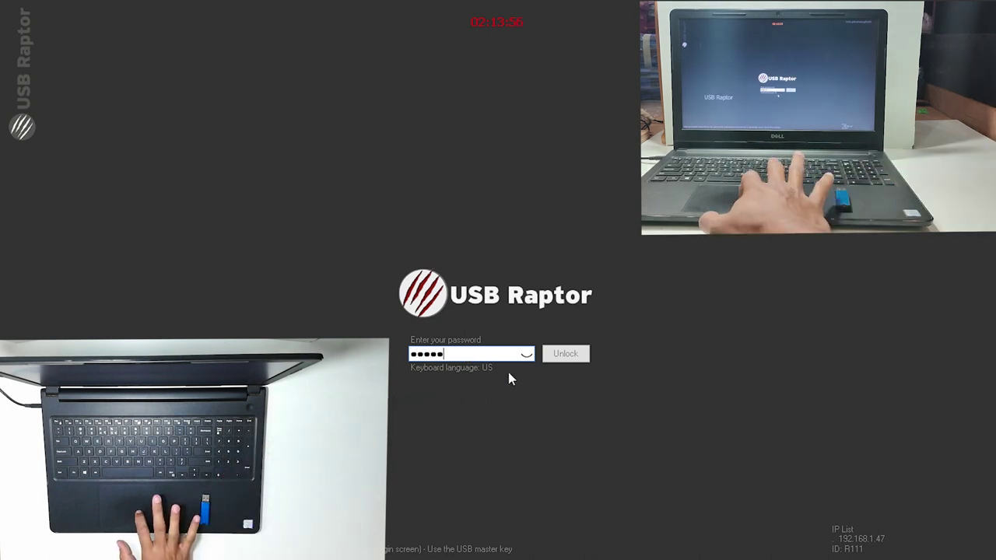
{"action": "left_click", "coordinate": [562, 355]}
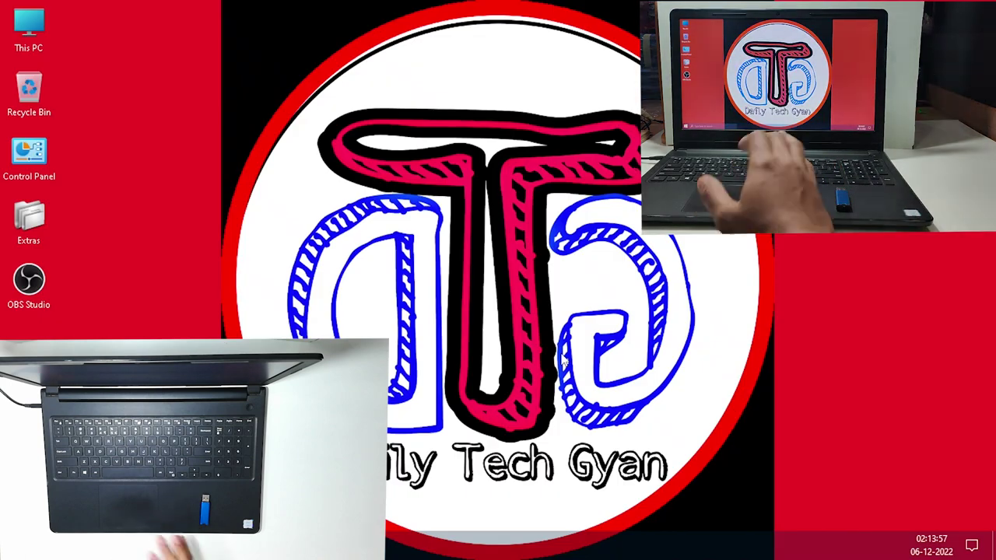